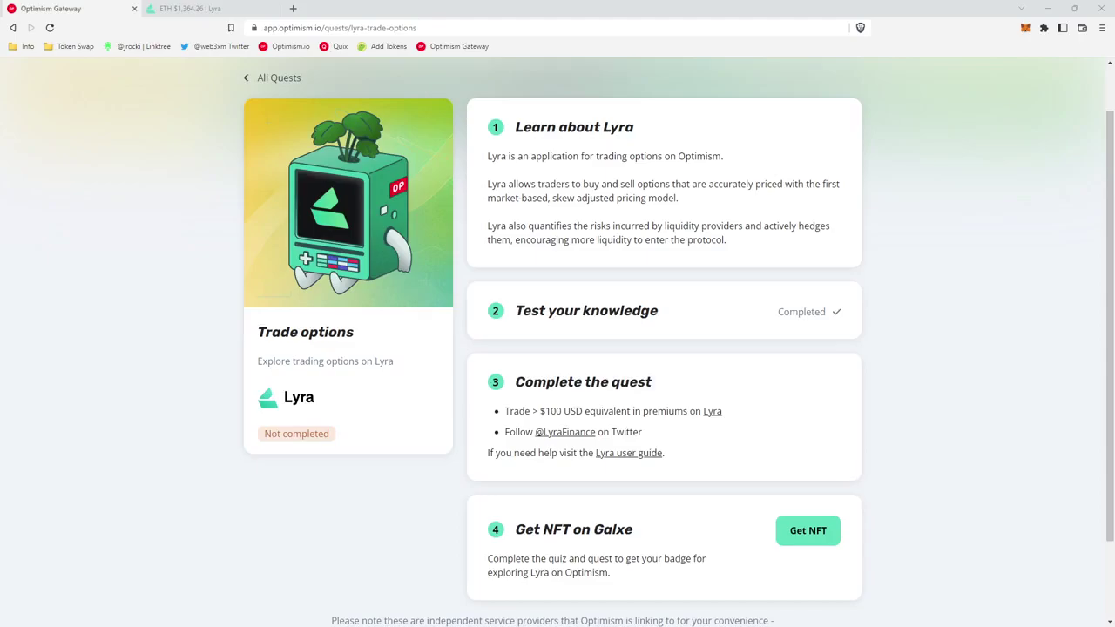
Step: Switch to Lyra and compare buying calls and puts expiring Oct 14, selecting the $1,200 call and the $1,150 put
key(ctrl+Tab)
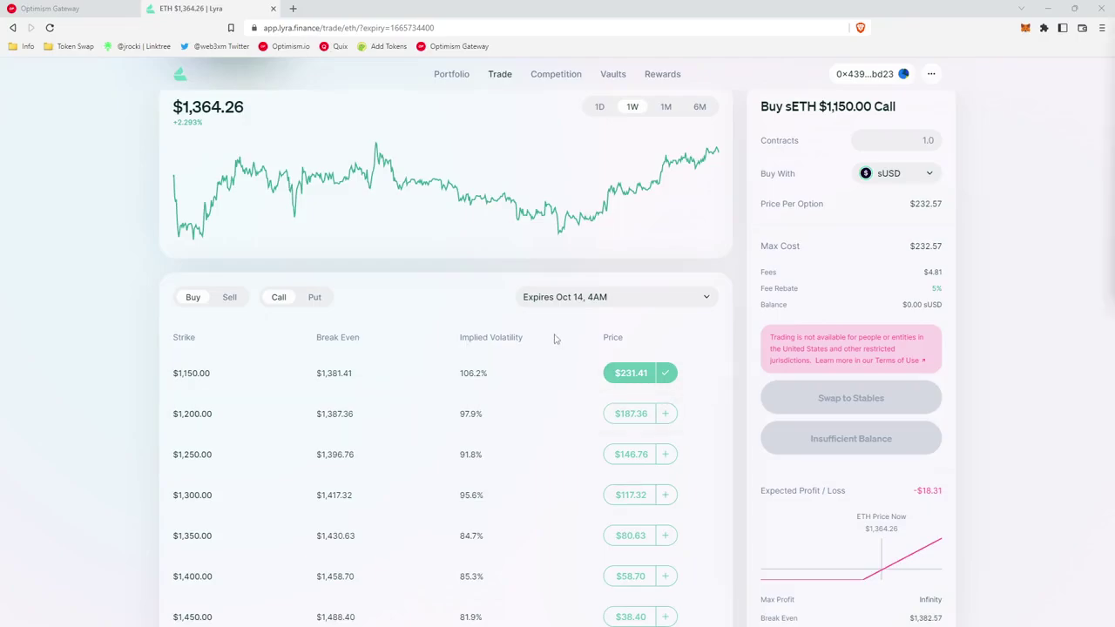
click(317, 299)
click(281, 300)
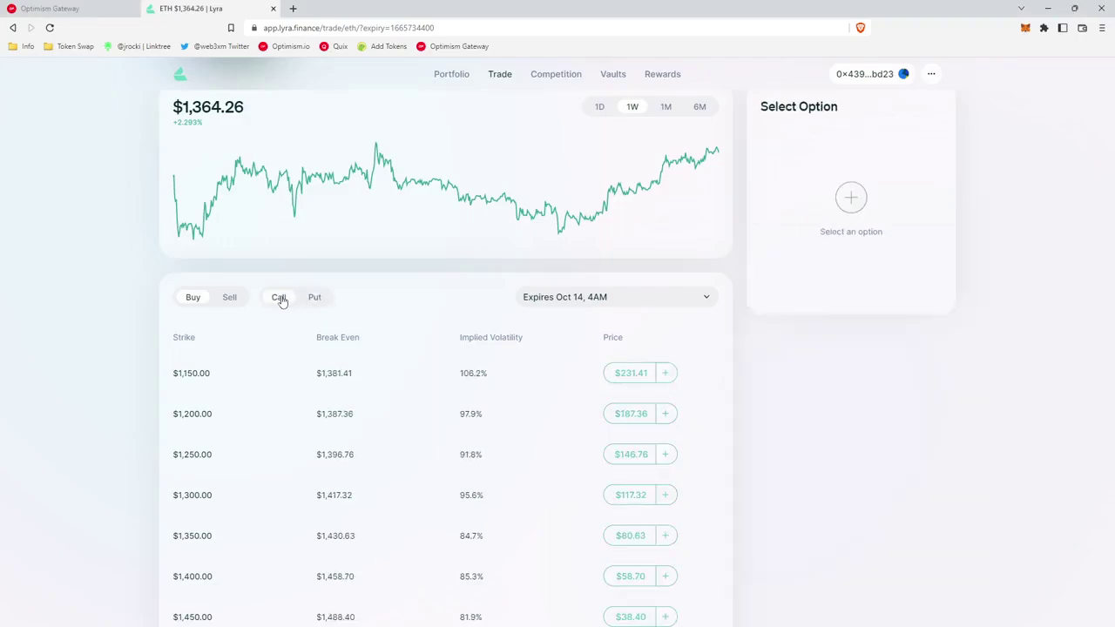
click(665, 413)
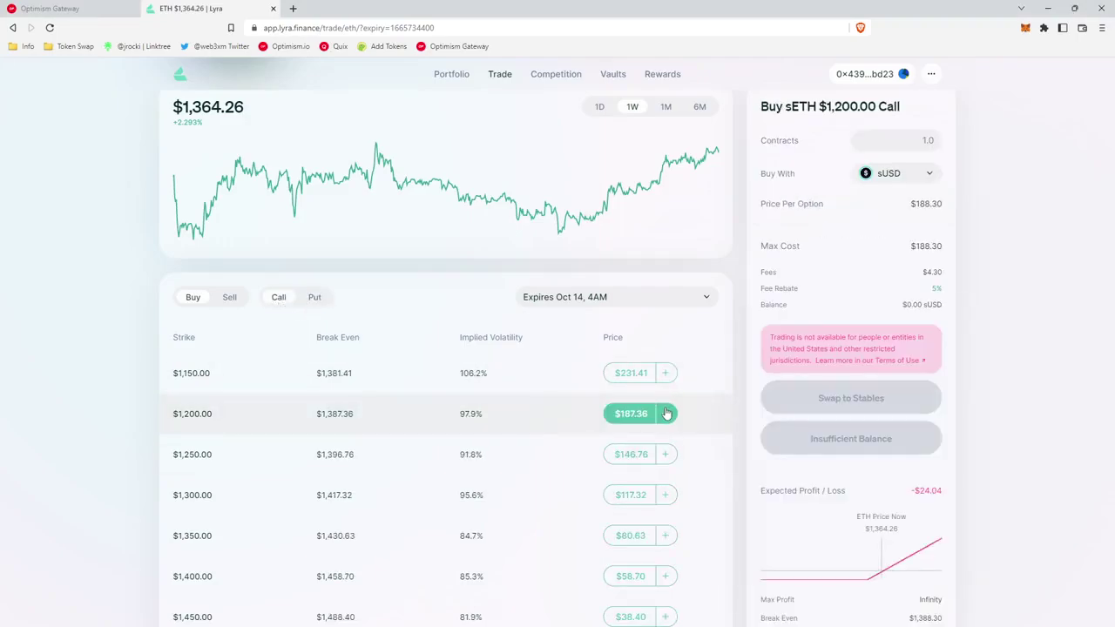
click(313, 297)
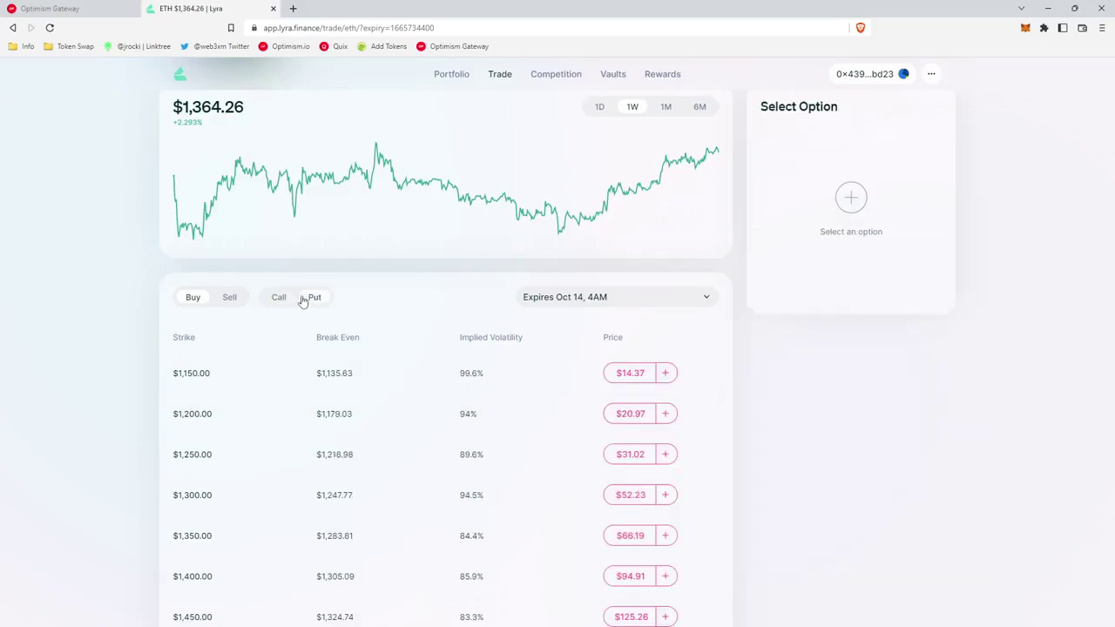
click(667, 373)
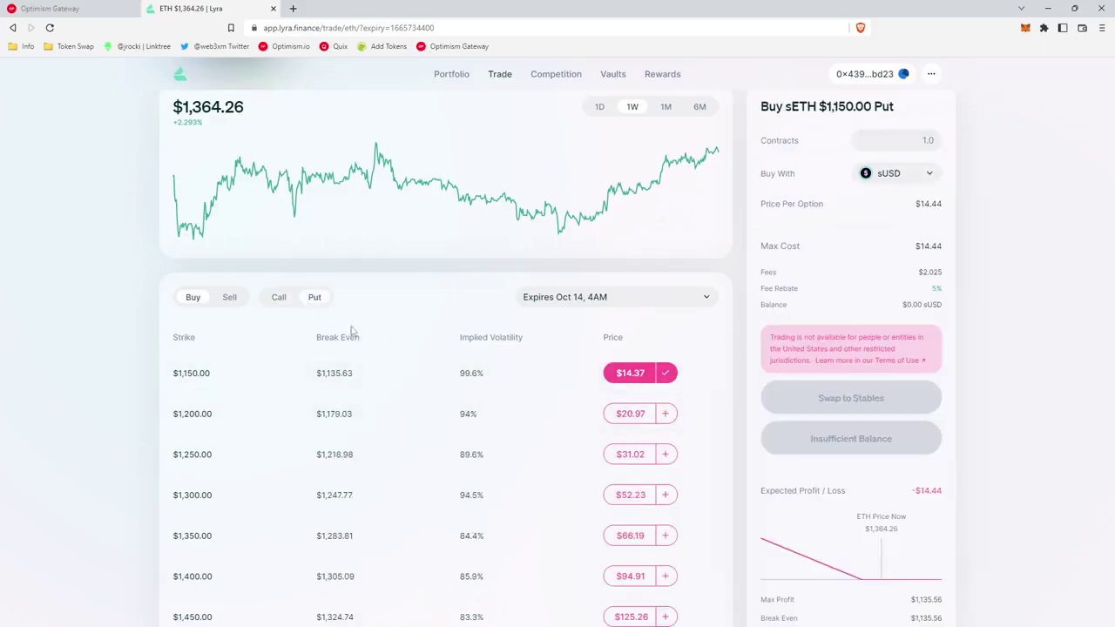
Step: Return to the call options and examine the $1,150 call's break-even, cost and expected profit/loss details
click(278, 297)
scroll(279, 297, down, 2)
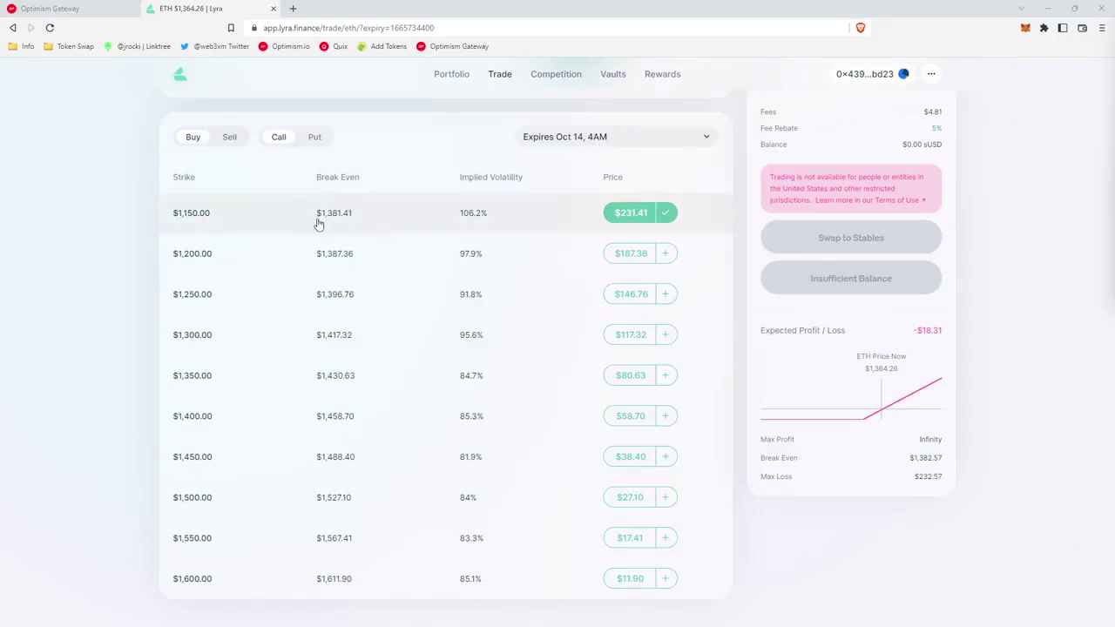
scroll(340, 231, up, 1)
scroll(339, 231, up, 4)
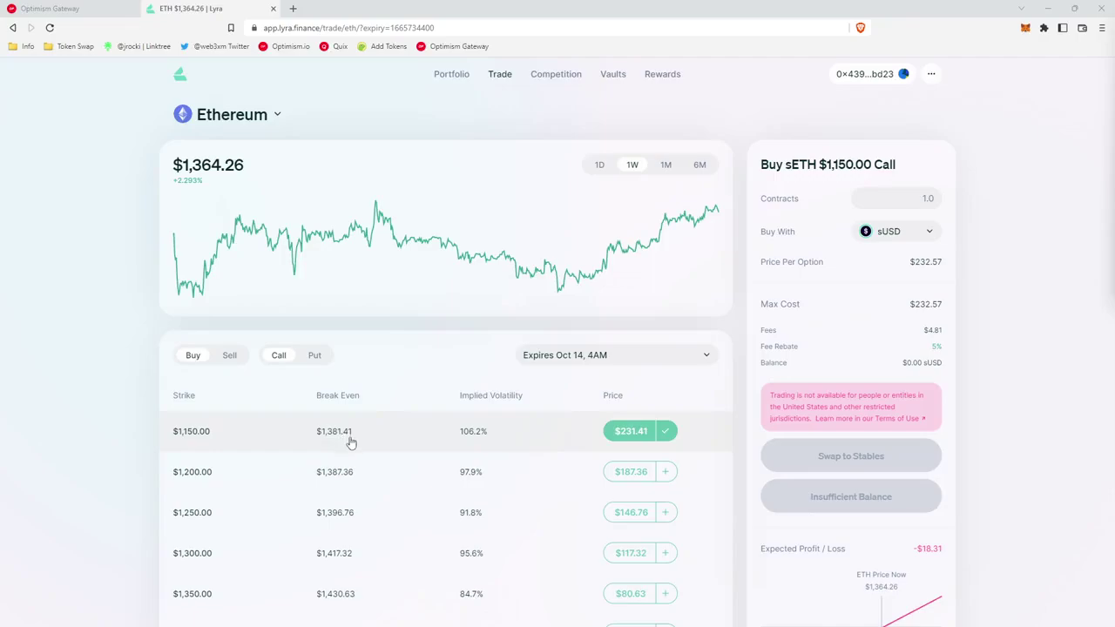
scroll(352, 443, down, 2)
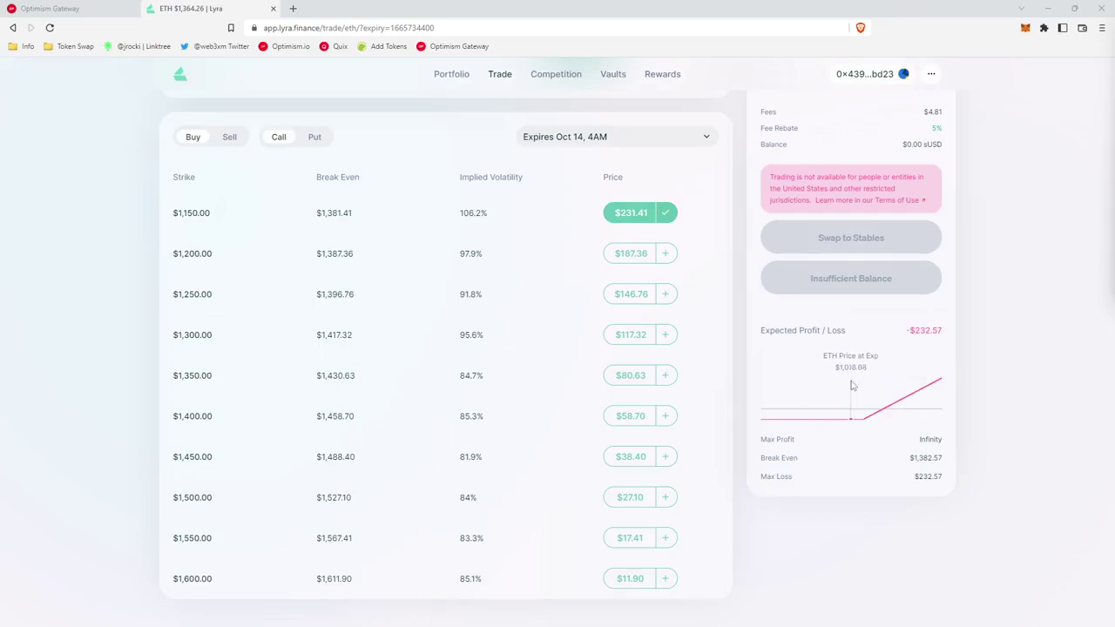
scroll(851, 383, up, 1)
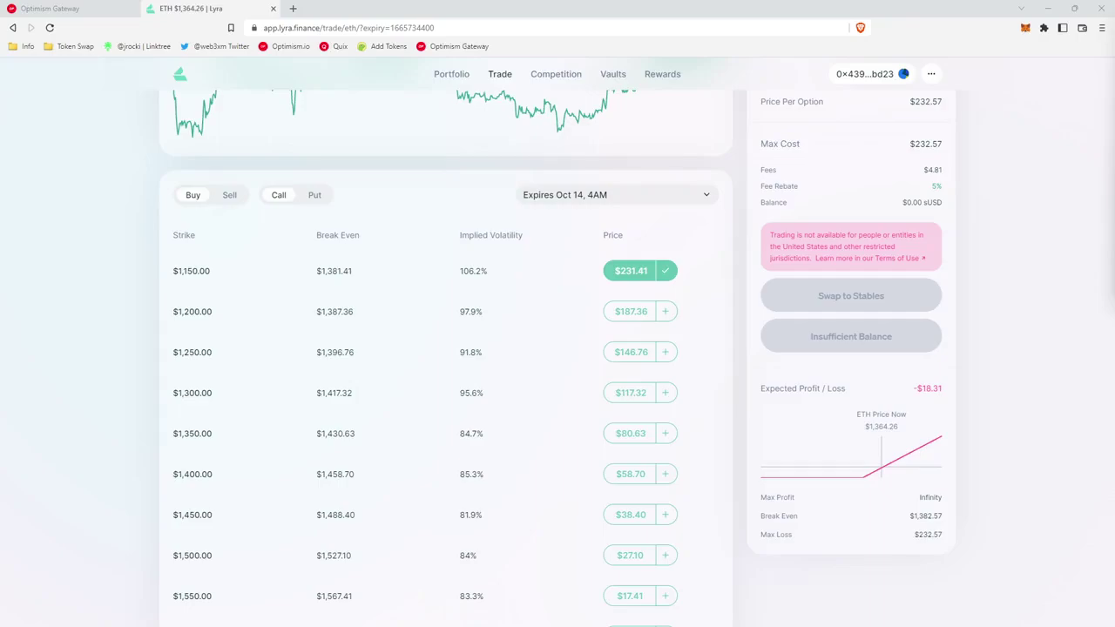
Step: Check the quest's trading requirement on the Optimism quest page against the call premiums listed on Lyra
click(95, 10)
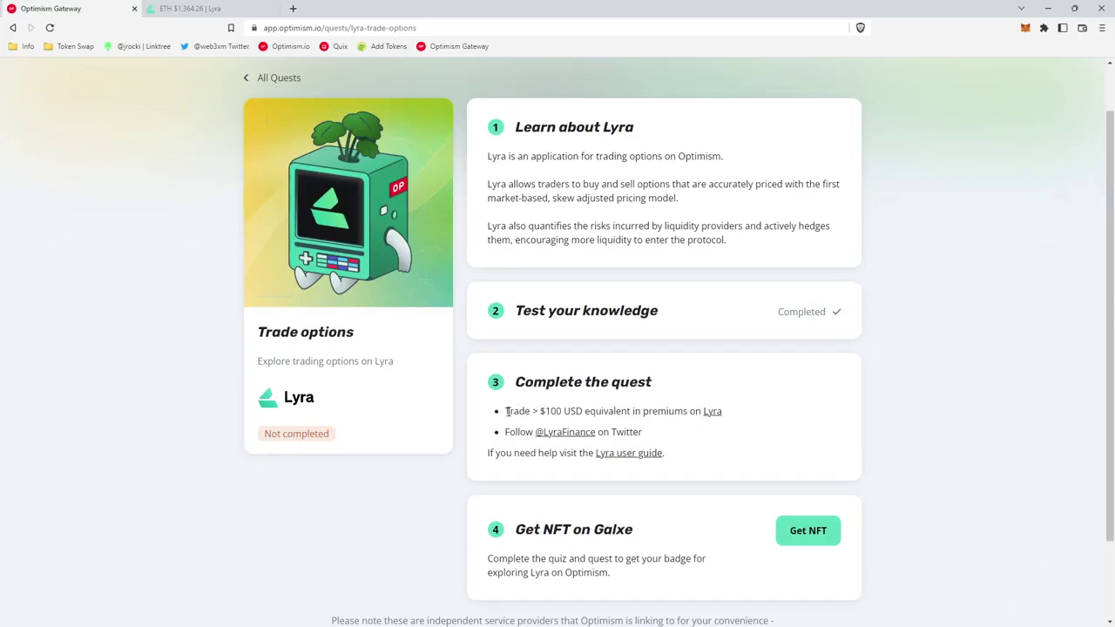
drag(506, 411, 736, 418)
click(742, 419)
click(184, 8)
click(99, 13)
click(185, 9)
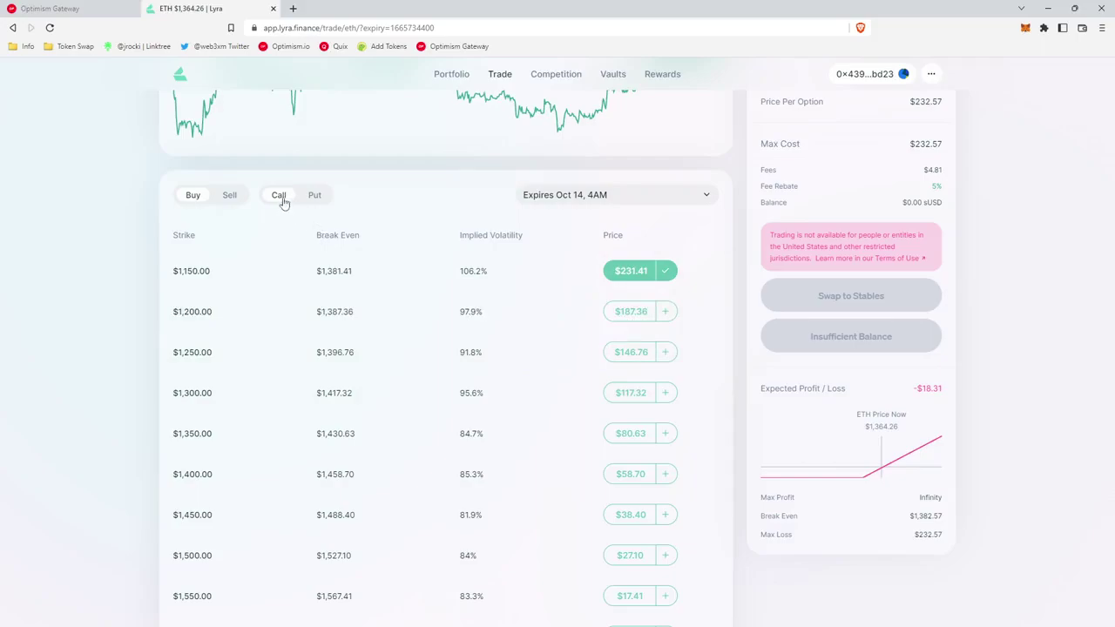
scroll(548, 381, down, 1)
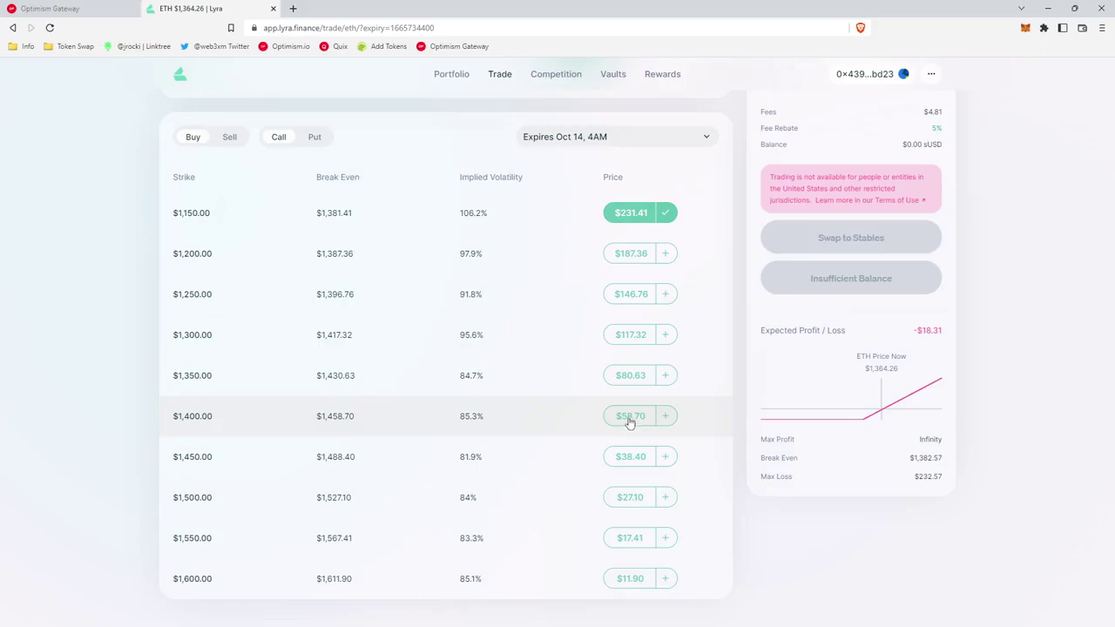
click(52, 9)
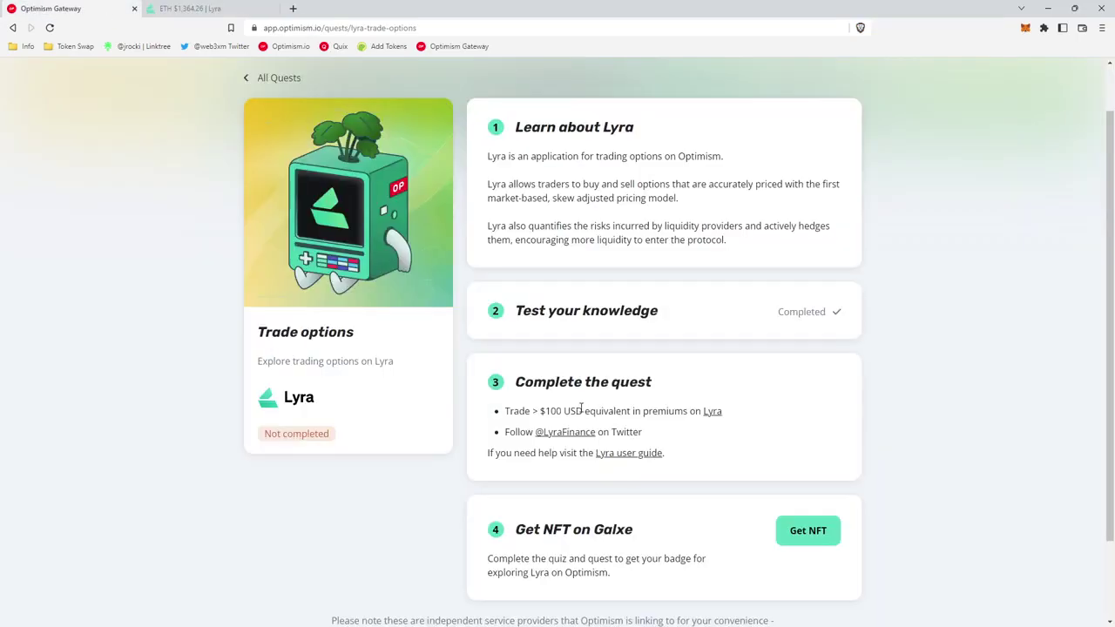
click(228, 8)
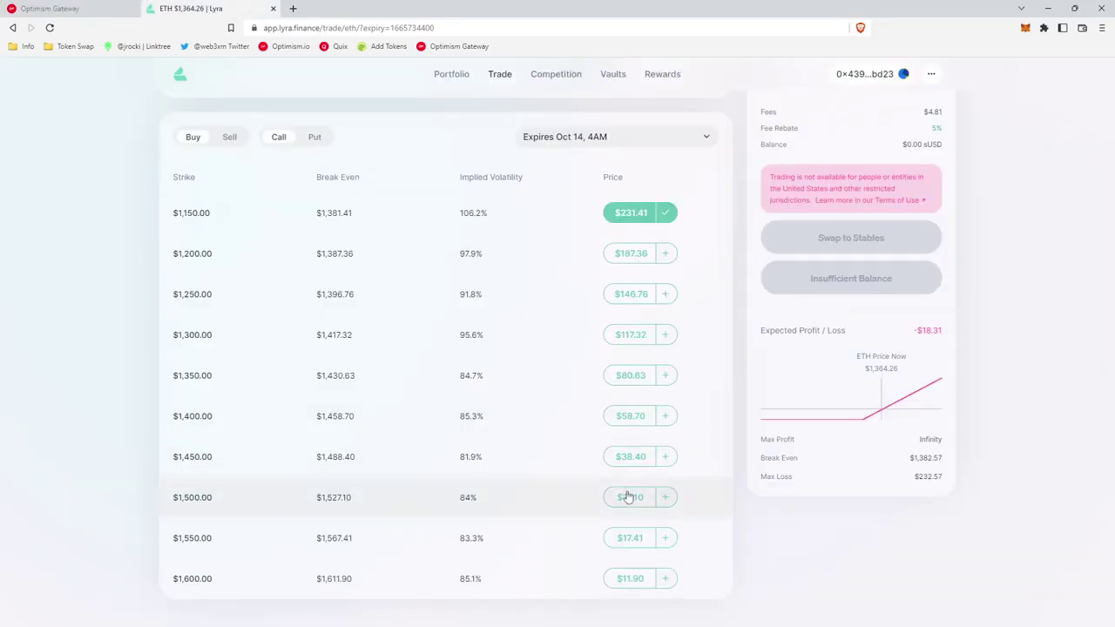
scroll(615, 348, up, 1)
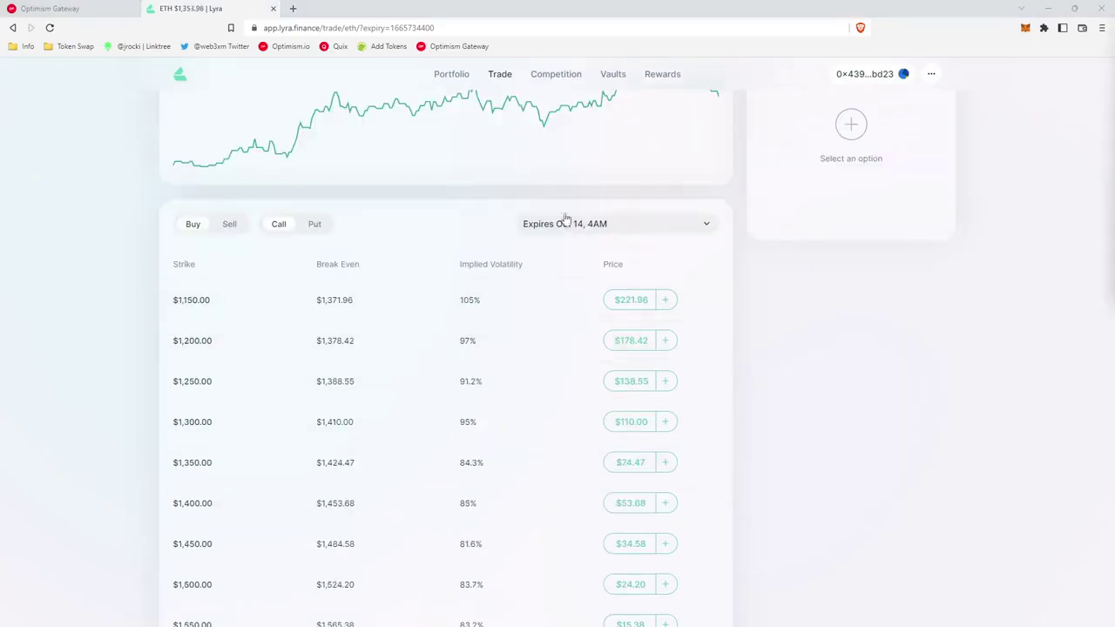
Step: View the call options expiring Oct 7, and set the expiry back to Oct 14, 4AM
click(598, 229)
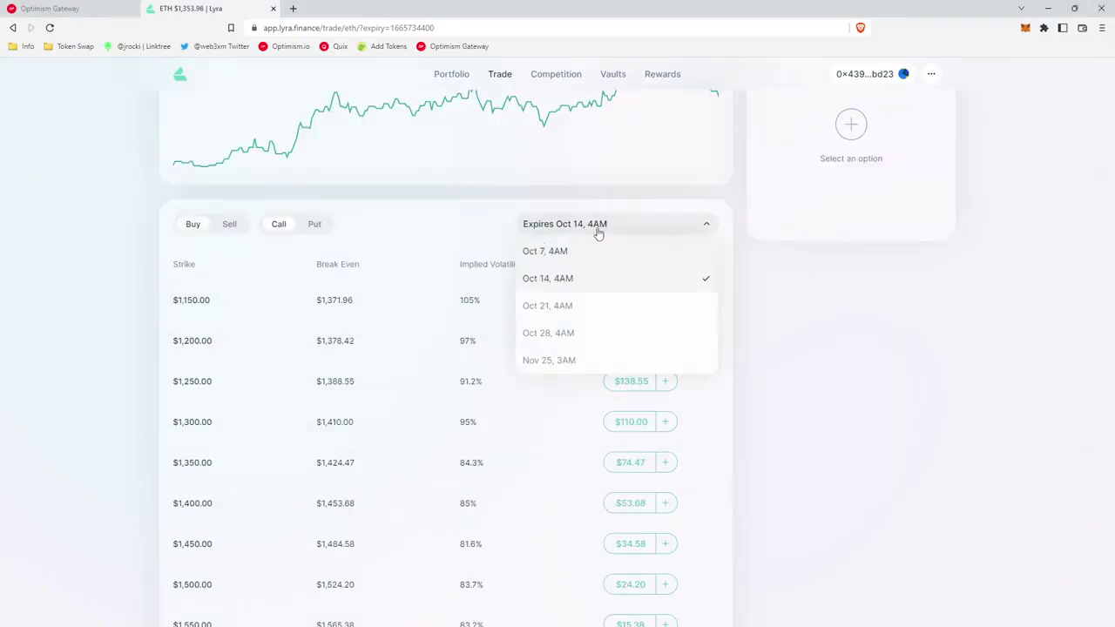
click(560, 252)
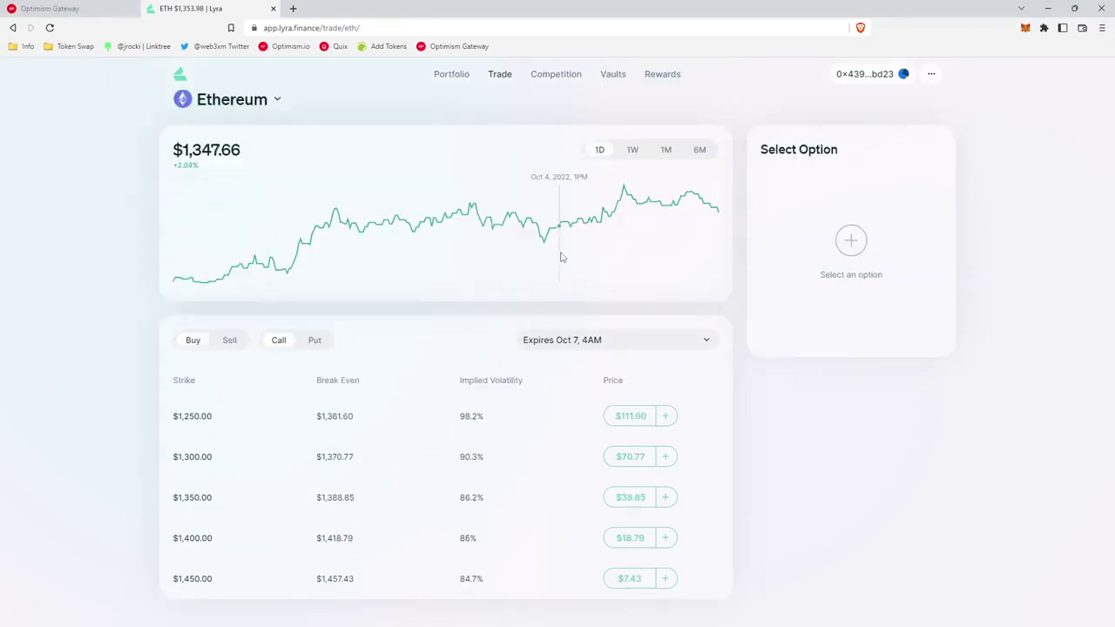
click(575, 346)
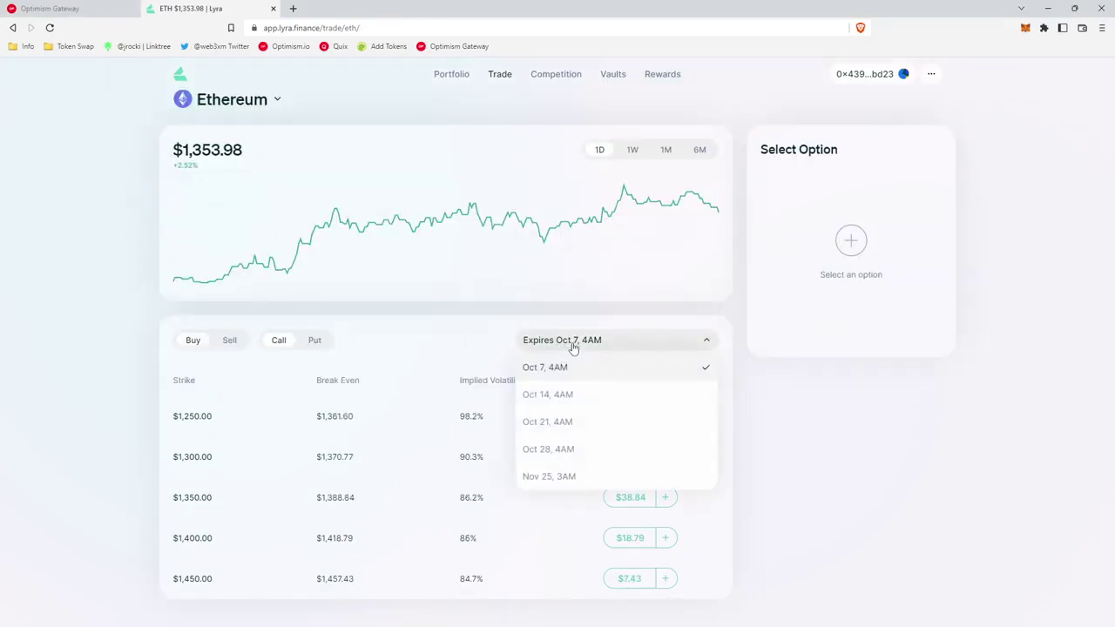
click(572, 400)
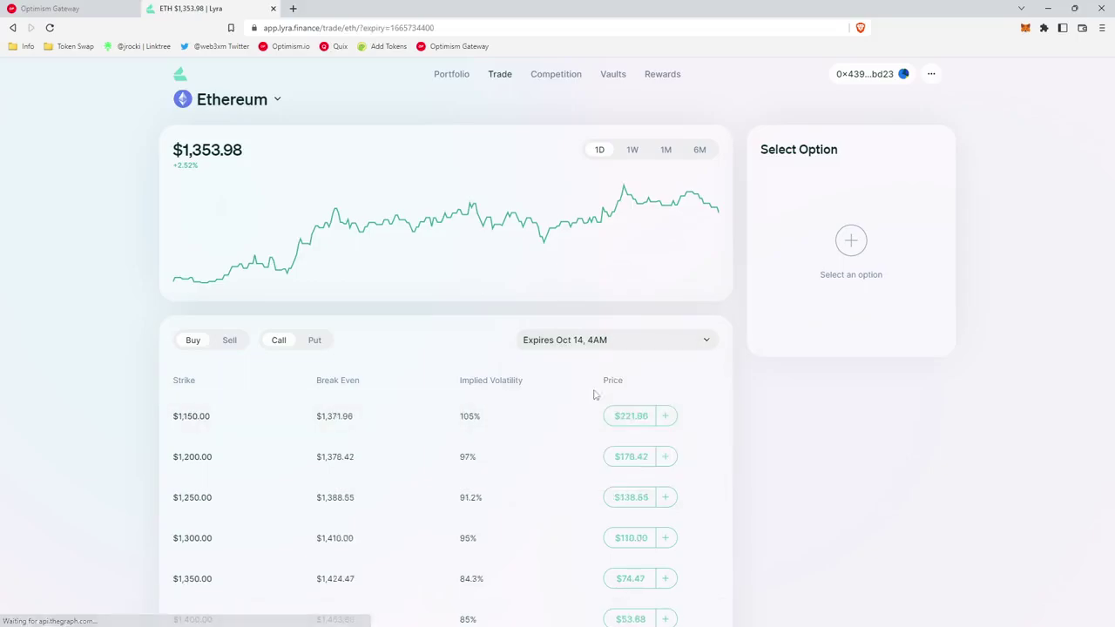
click(636, 341)
click(592, 425)
Step: Select the $1,400 strike call expiring Oct 14 and review its order details
scroll(620, 470, down, 3)
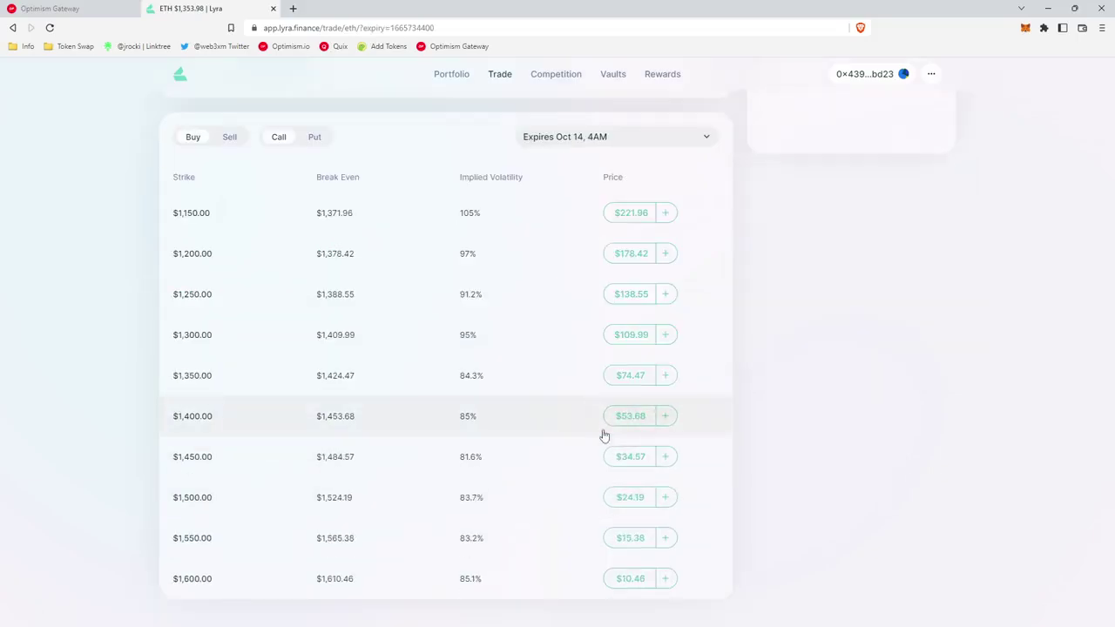
click(665, 424)
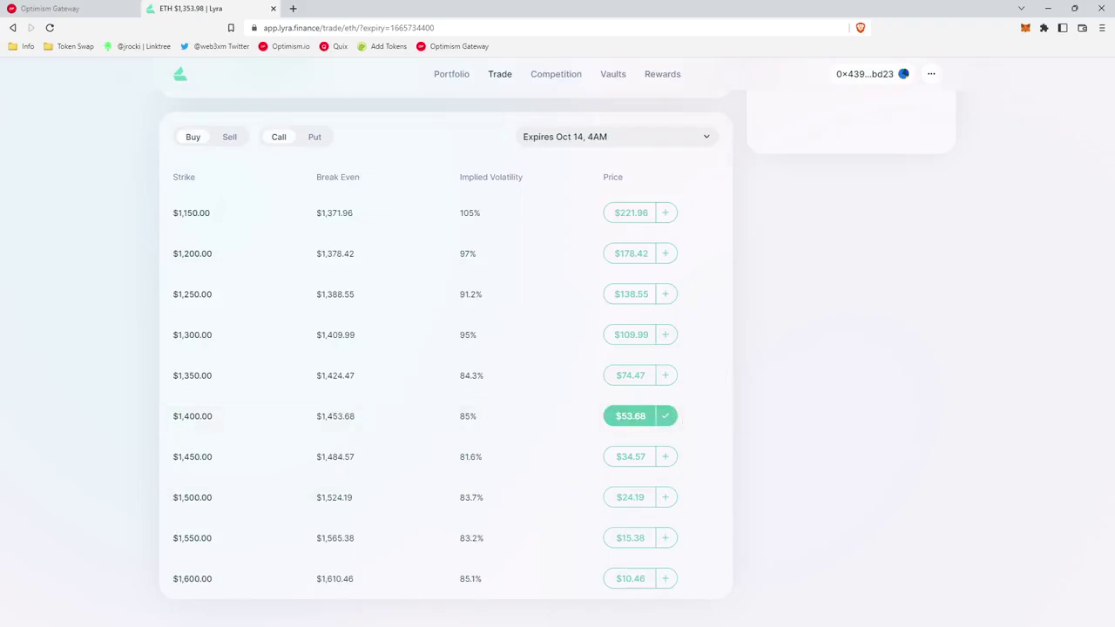
scroll(1077, 526, up, 1)
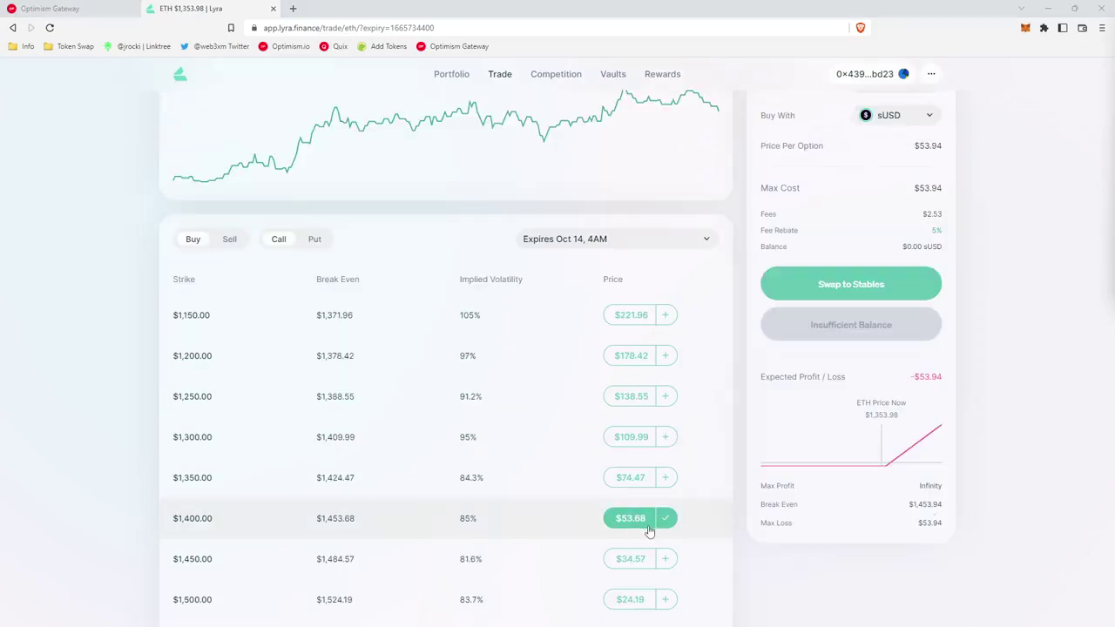
scroll(682, 475, up, 1)
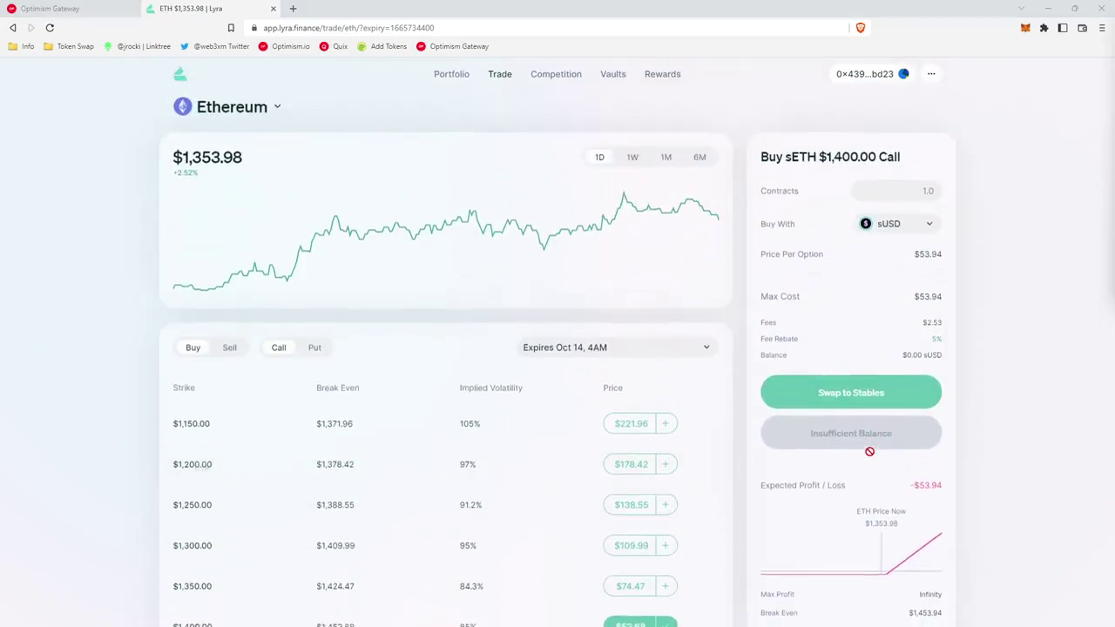
scroll(855, 318, down, 1)
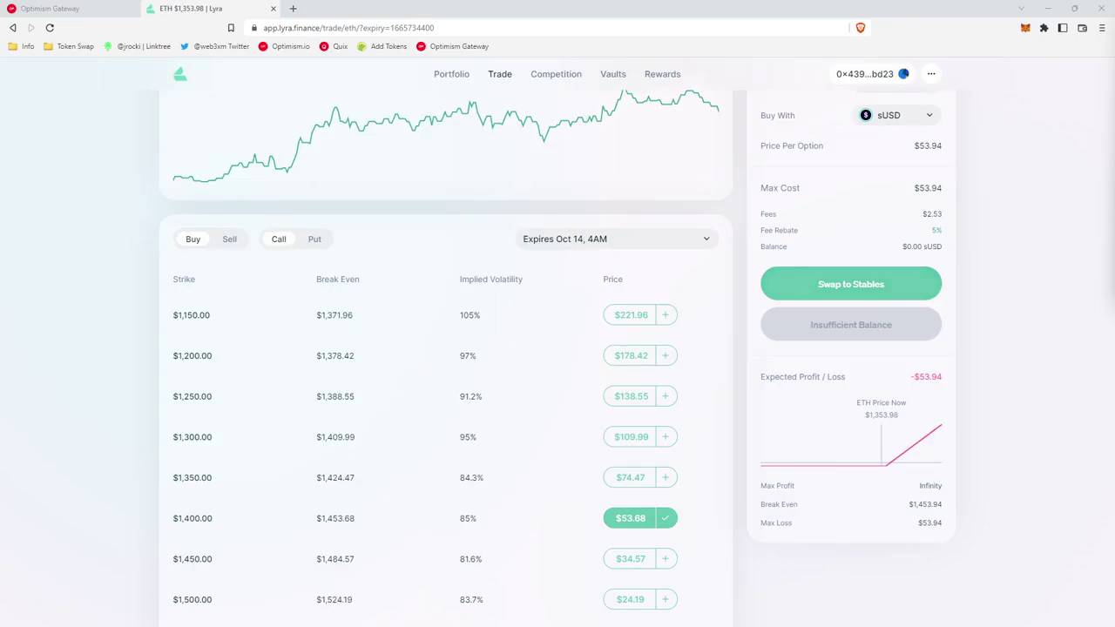
Step: Set up a stablecoin swap from ETH to sUSD with Optimism as the destination network, and finish the swap dialog
click(803, 283)
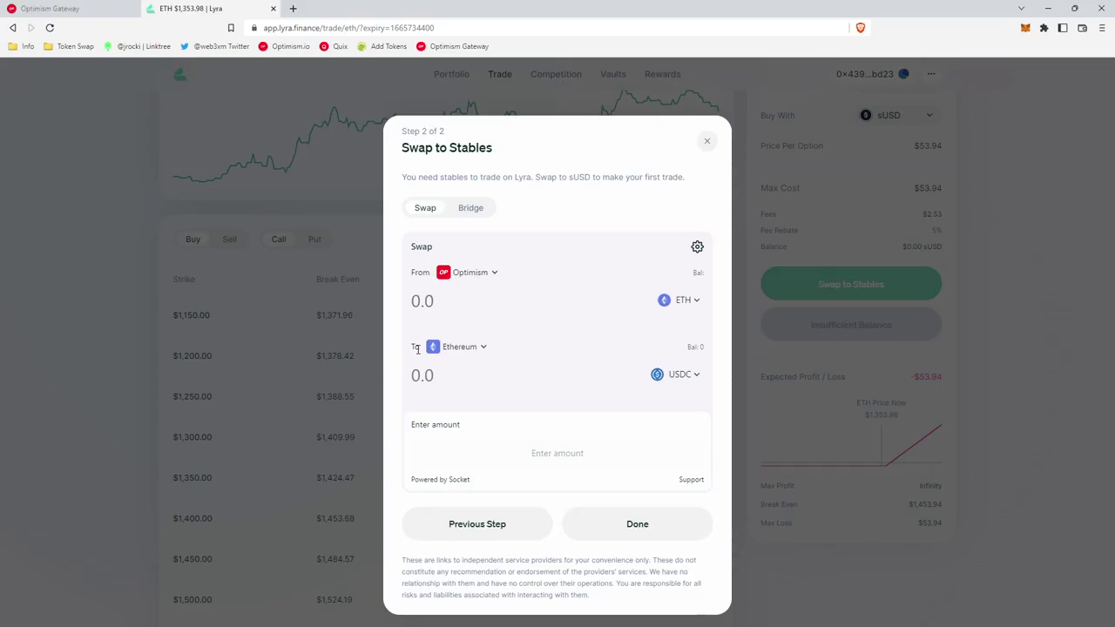
click(465, 348)
click(453, 367)
click(684, 300)
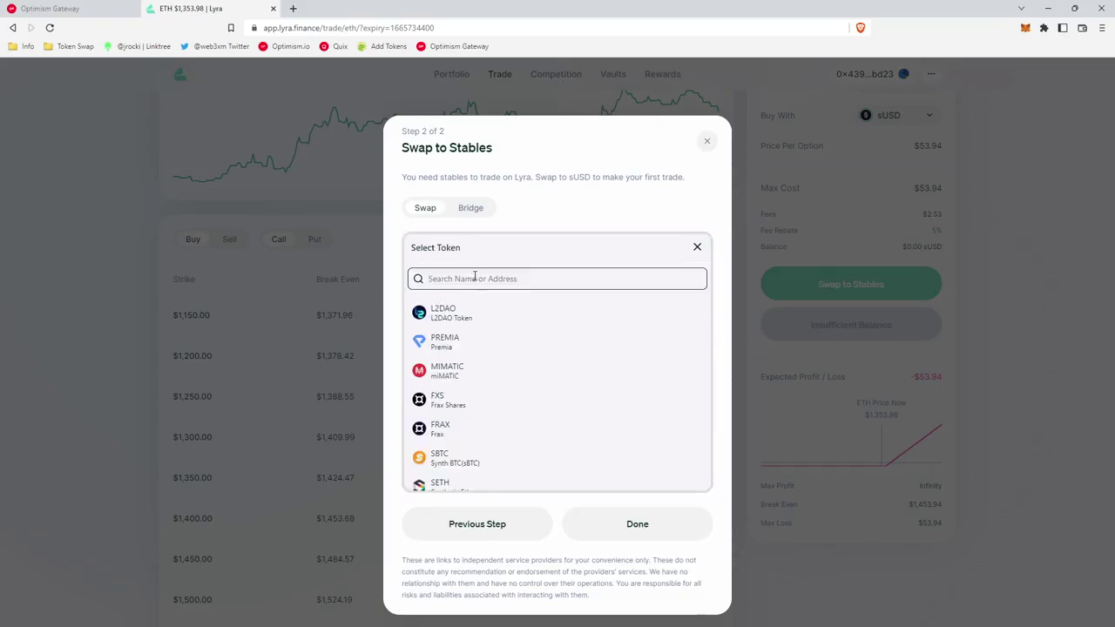
text(sus)
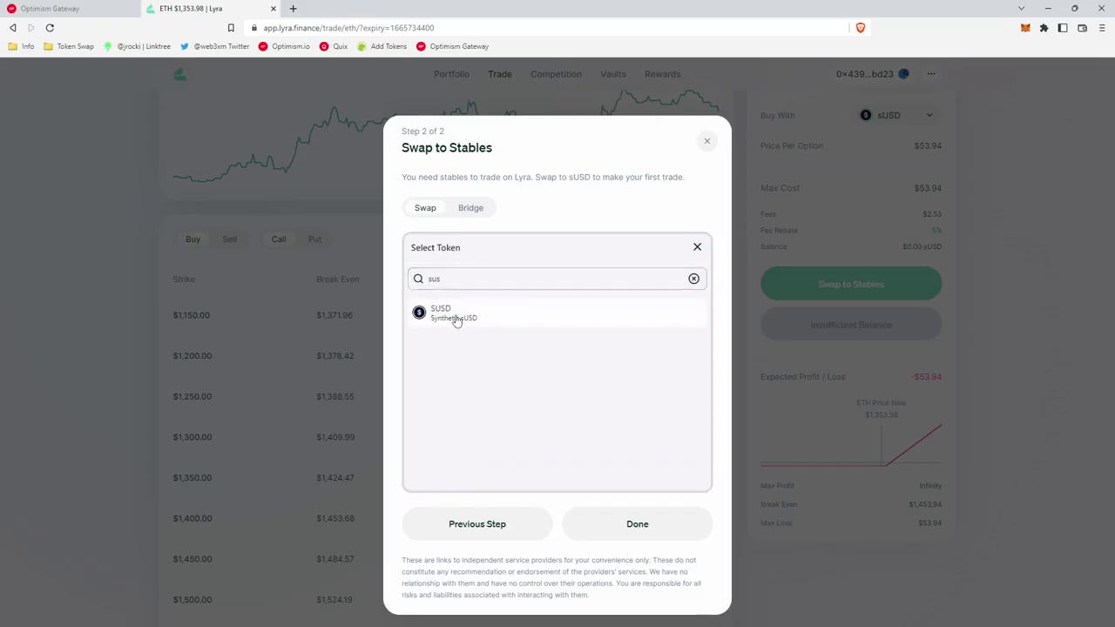
click(457, 318)
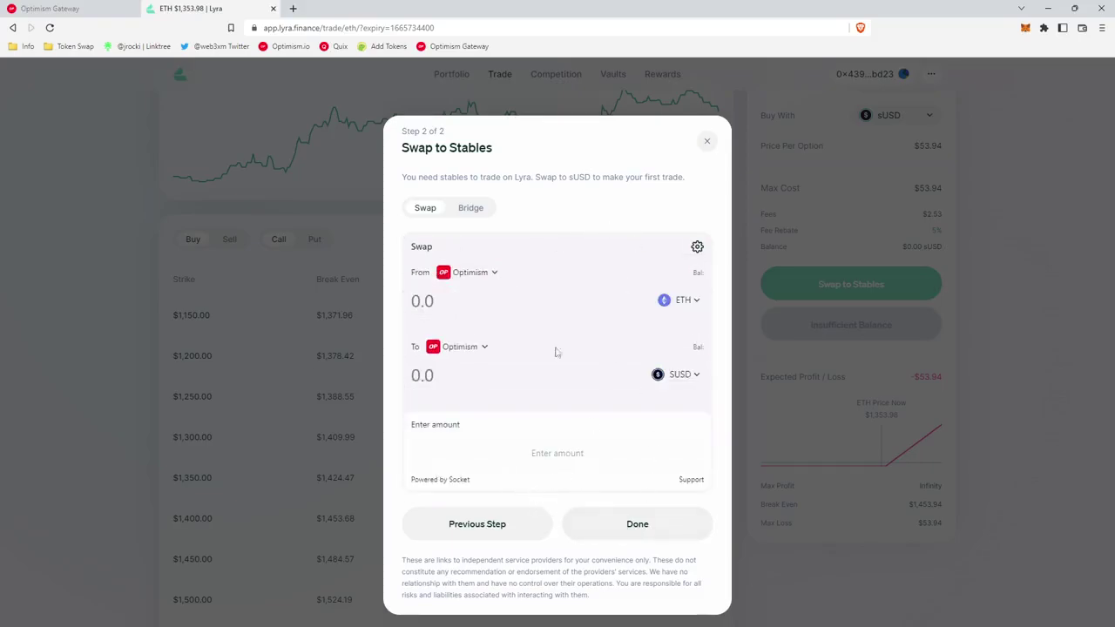
click(636, 525)
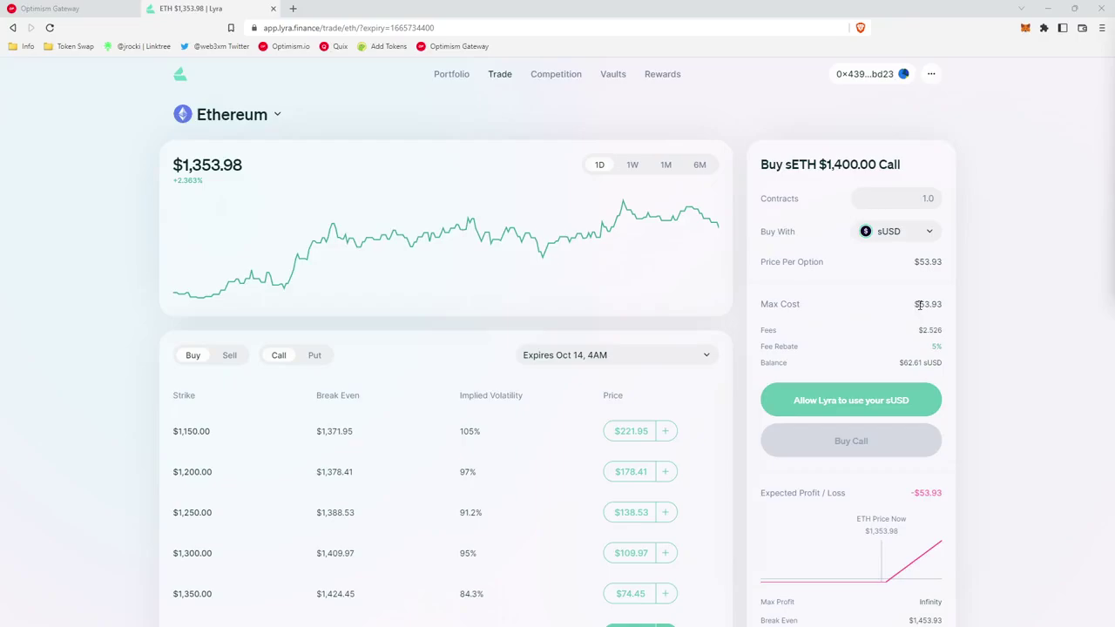
Step: Check the $1,400 call's maximum cost and allow Lyra to use the sUSD for the purchase
drag(919, 305, 950, 308)
click(941, 306)
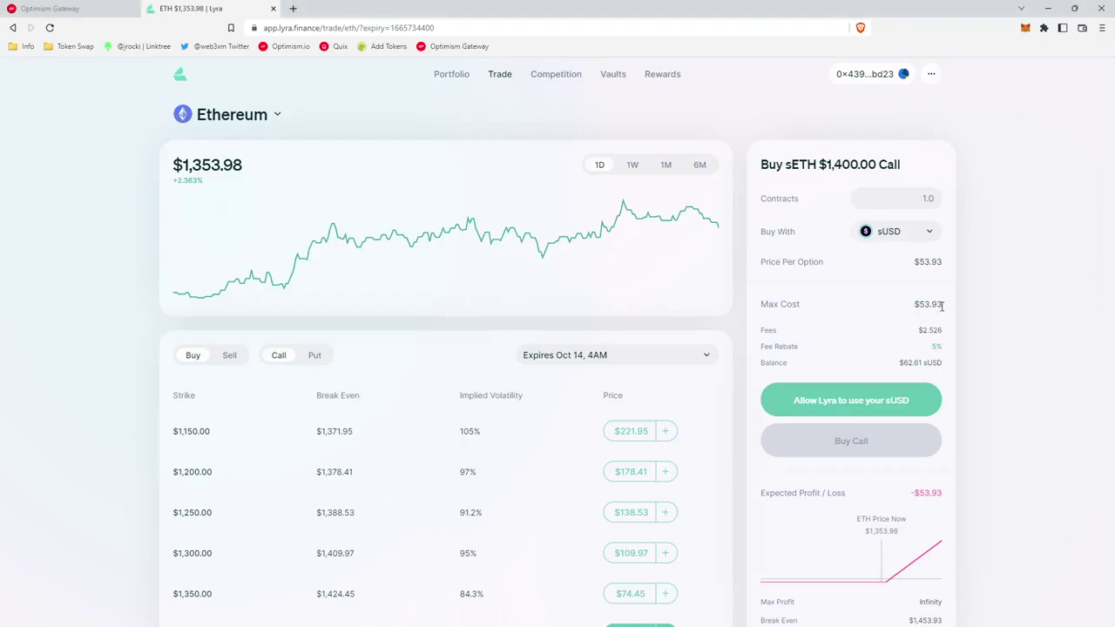
scroll(828, 348, down, 1)
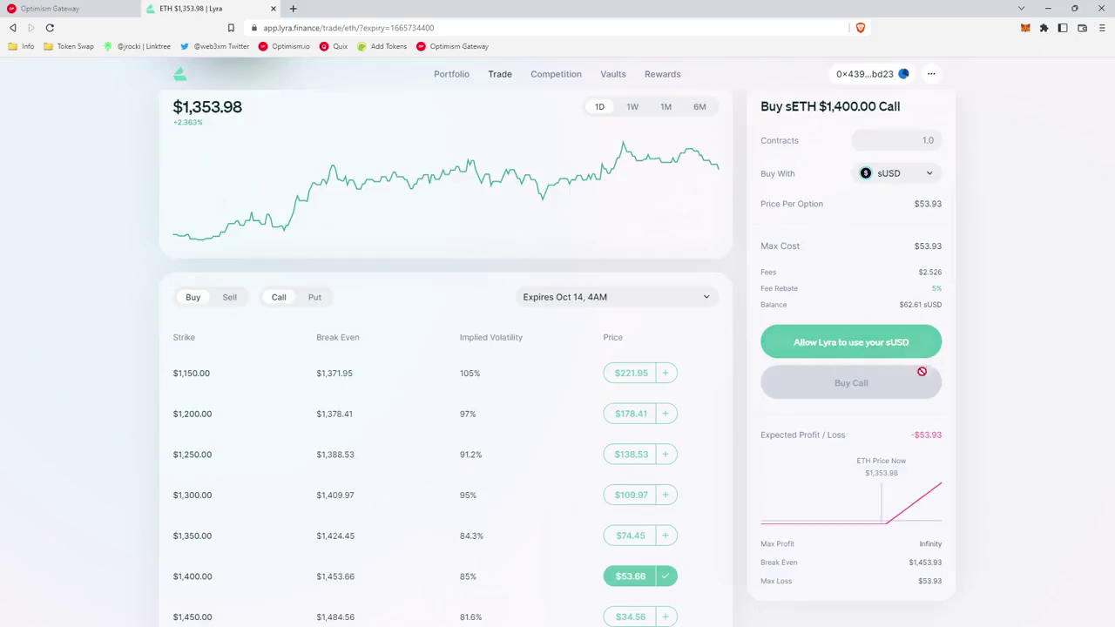
click(852, 347)
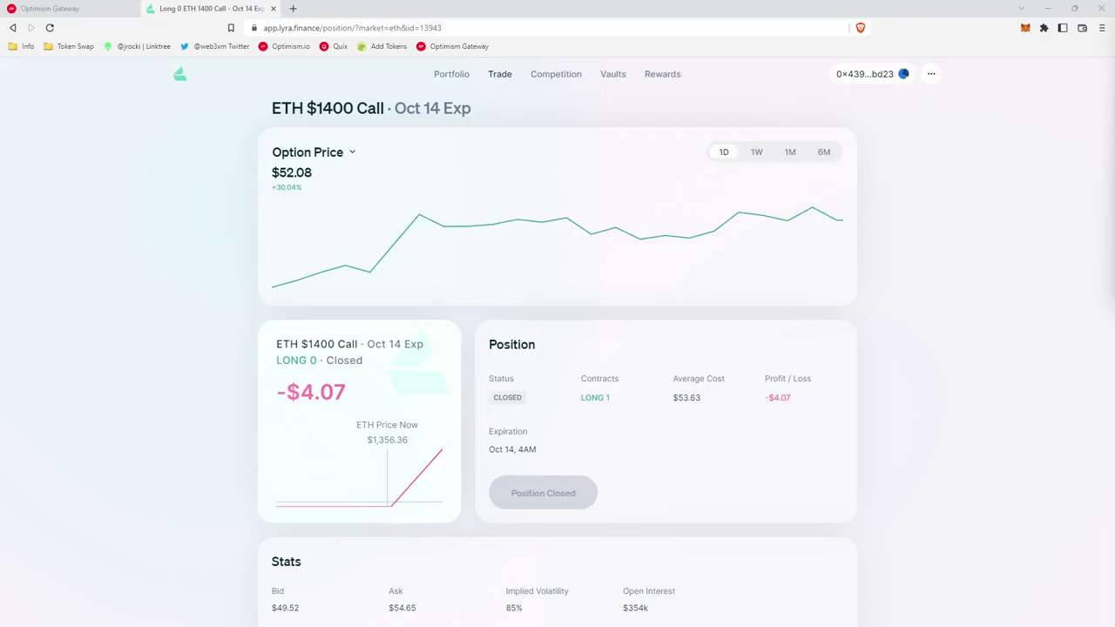
Step: Return to the Optimism quest page, and open the Quix listings of Lyra Op Quest NFTs in a new tab
click(78, 9)
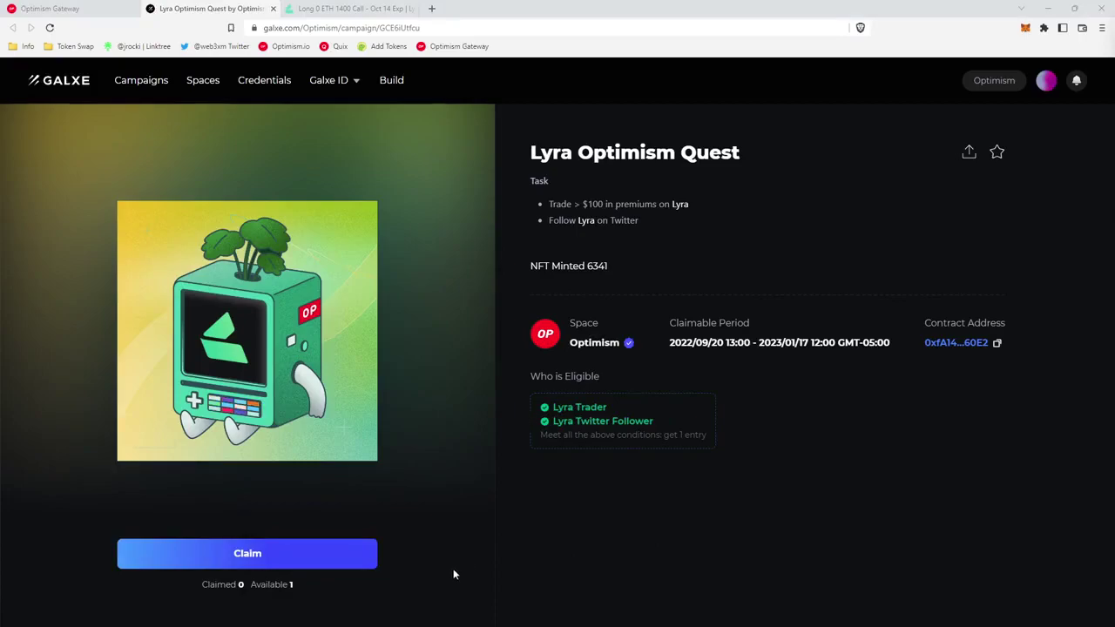
middle_click(336, 47)
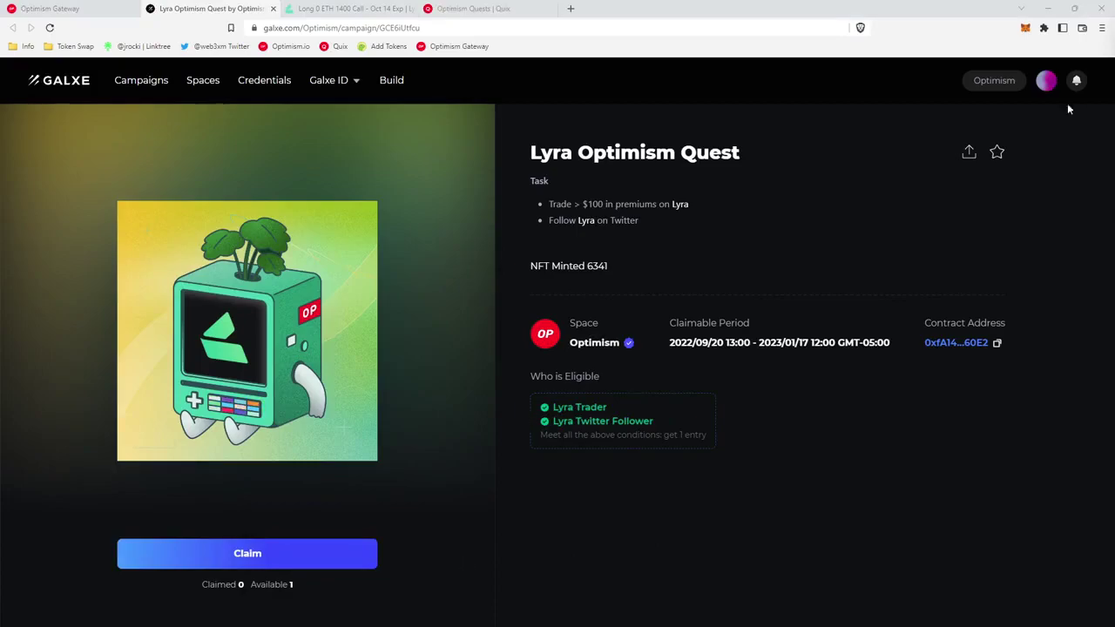
click(522, 9)
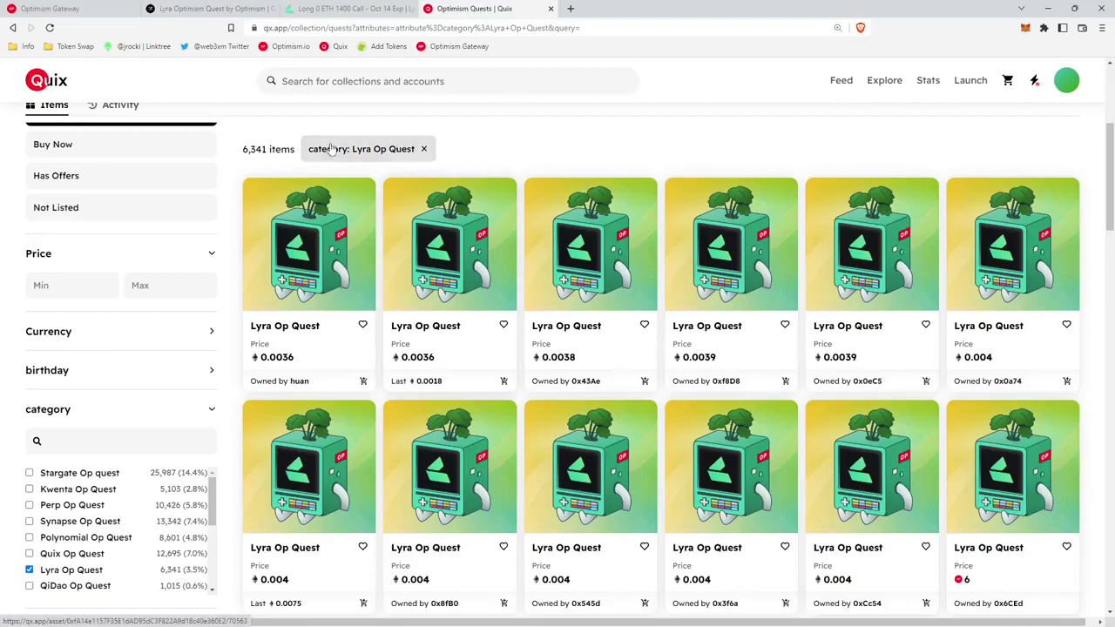
Step: Examine the Optimism Quests collection's overview statistics and the asking prices of the listed Lyra Op Quest NFTs
scroll(331, 148, up, 4)
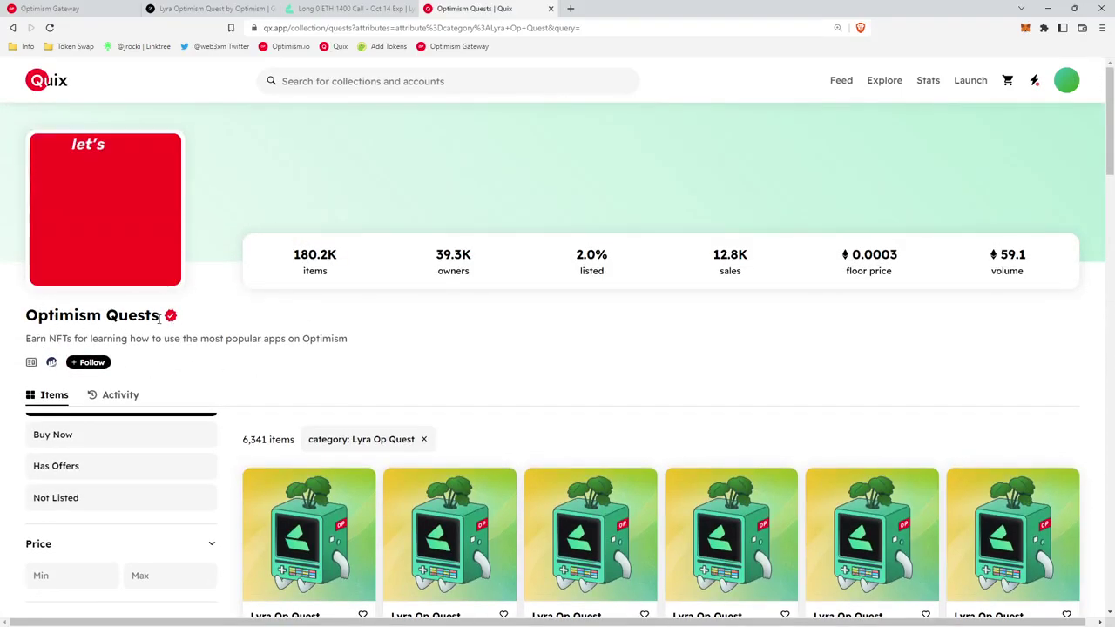
scroll(233, 413, down, 4)
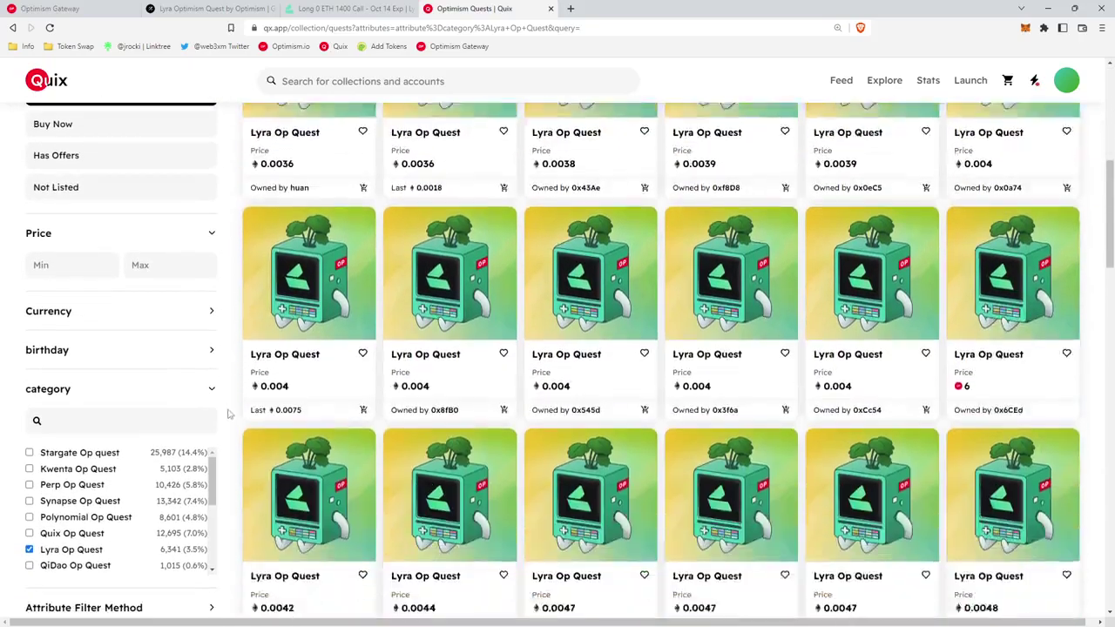
scroll(228, 414, down, 2)
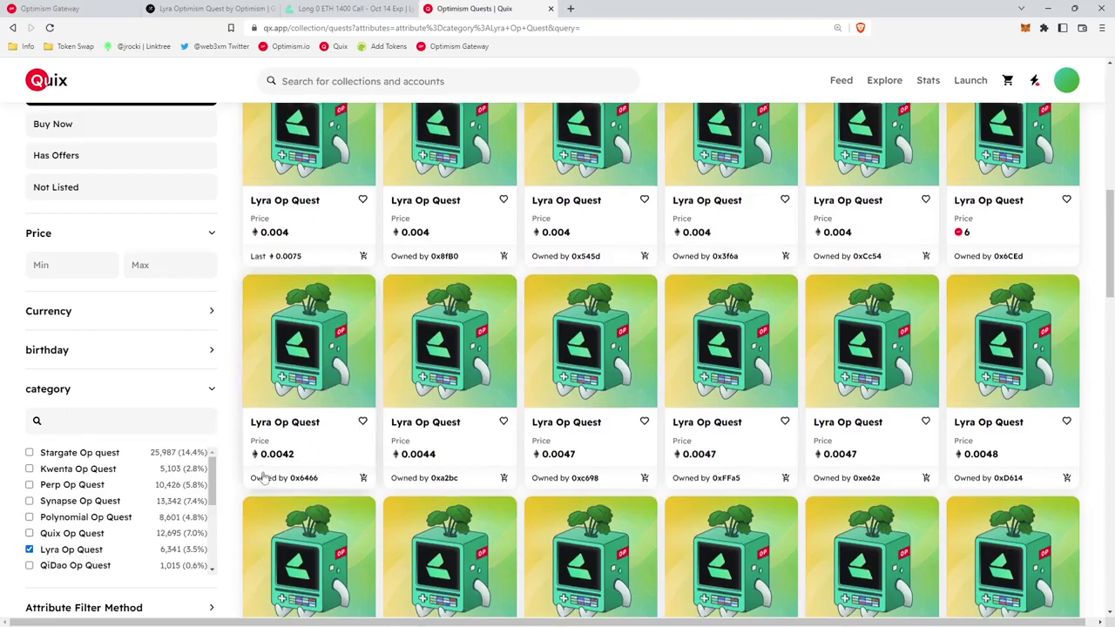
scroll(326, 412, up, 8)
scroll(326, 418, down, 3)
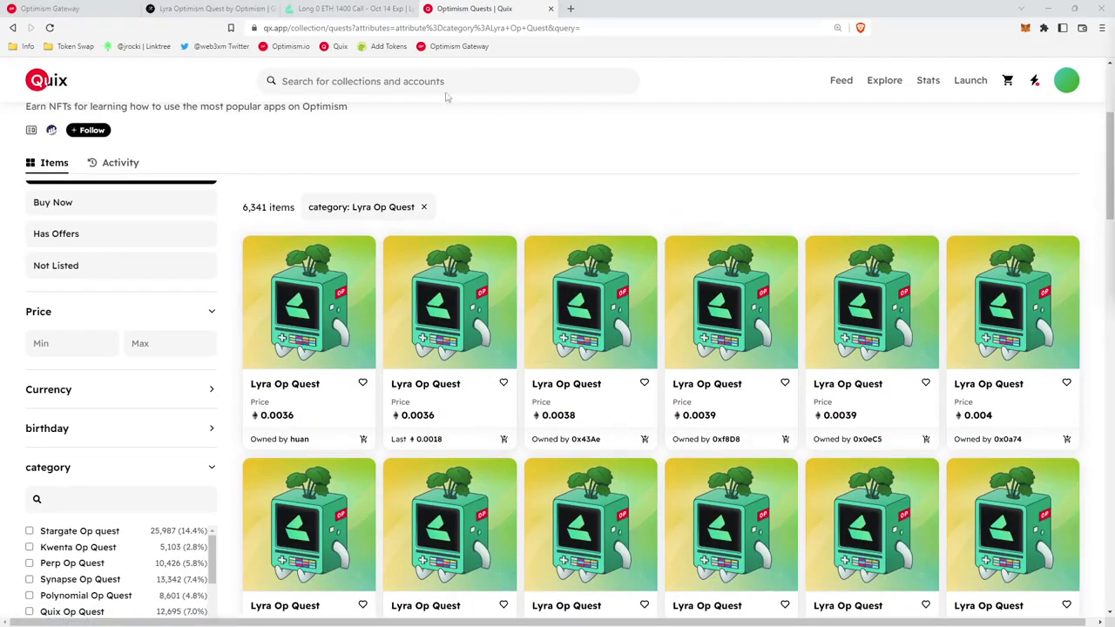
Step: Return to the Optimism quests page and show the next set of quests in the Dive deeper into DeFi section
key(ctrl+1)
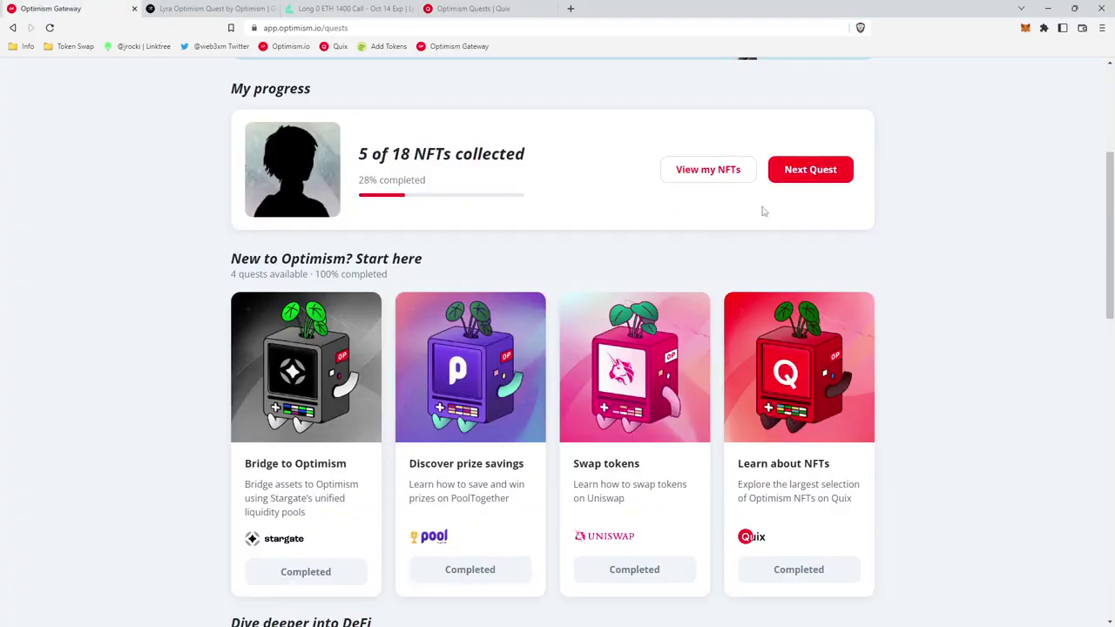
scroll(374, 233, down, 2)
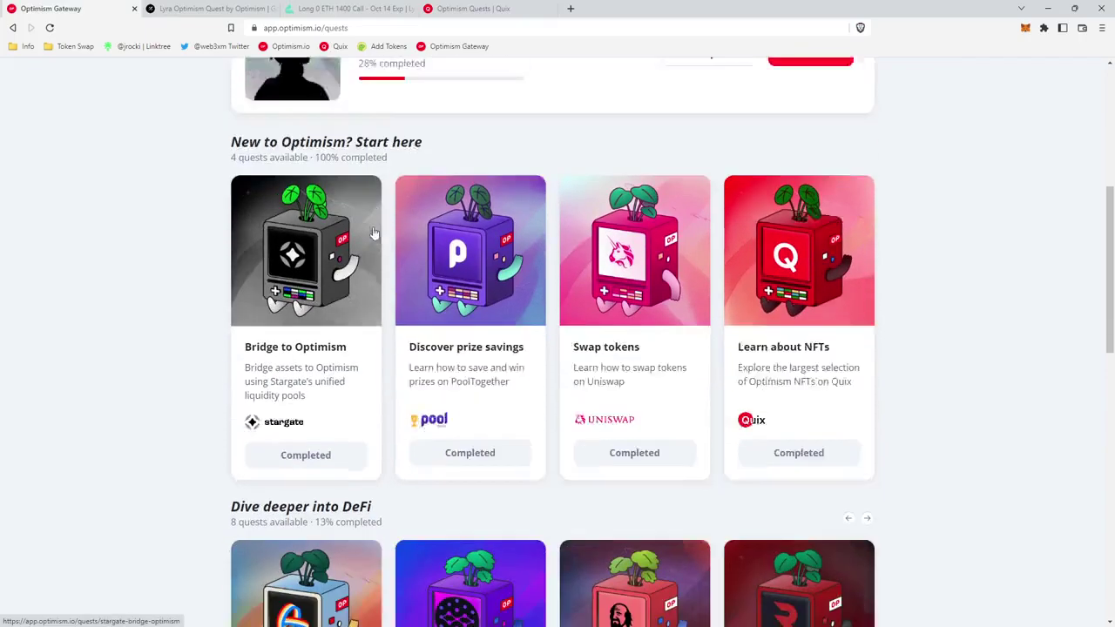
scroll(375, 234, down, 4)
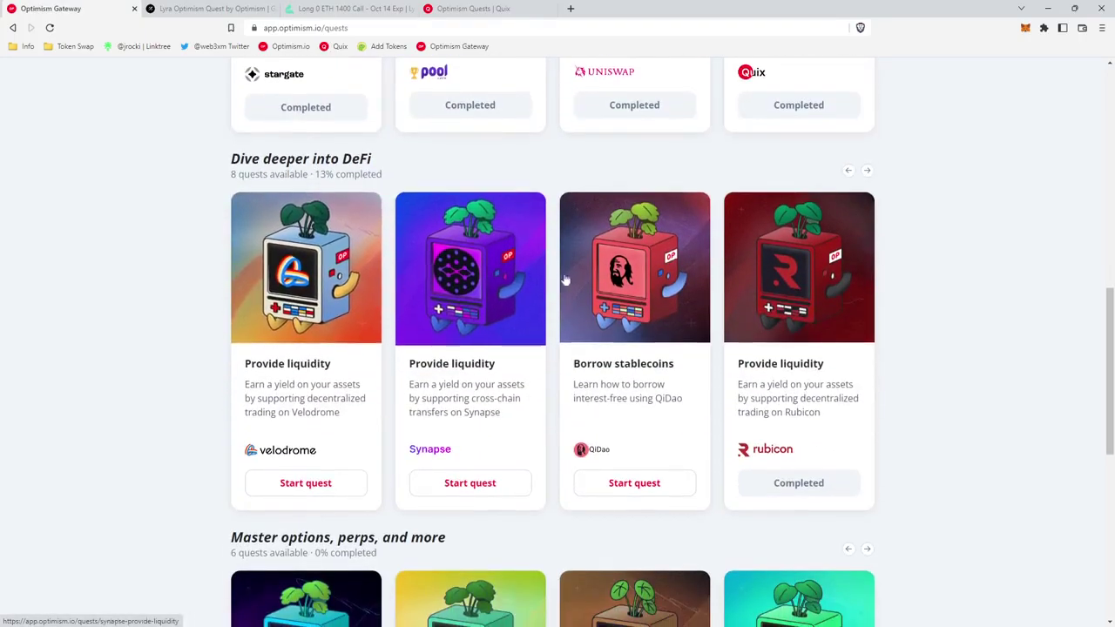
click(867, 171)
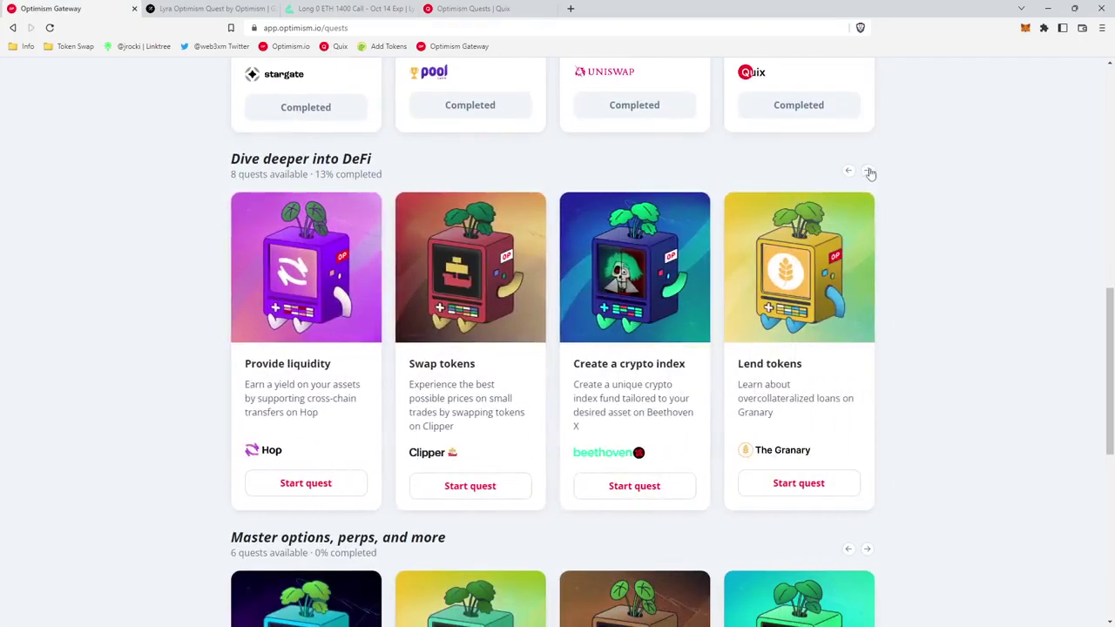